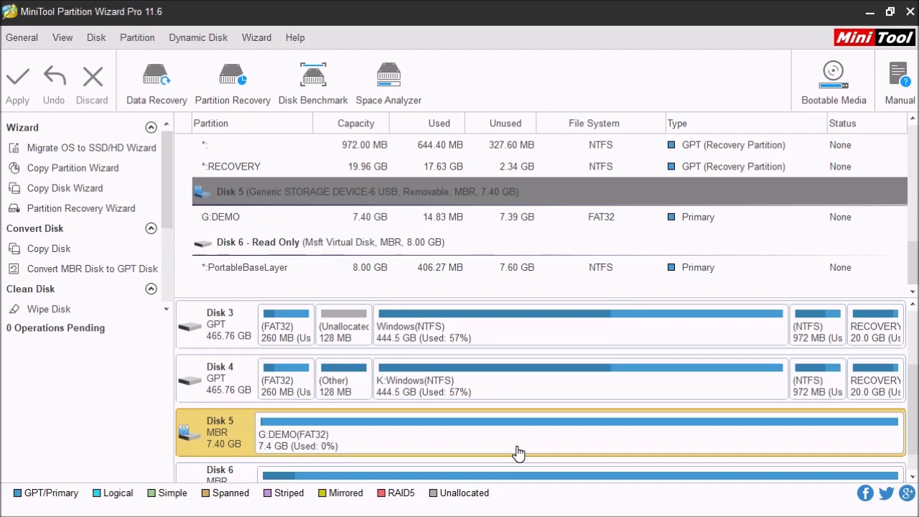
Step: Launch Data Recovery from the main toolbar
{"action": "left_click", "coordinate": [155, 83]}
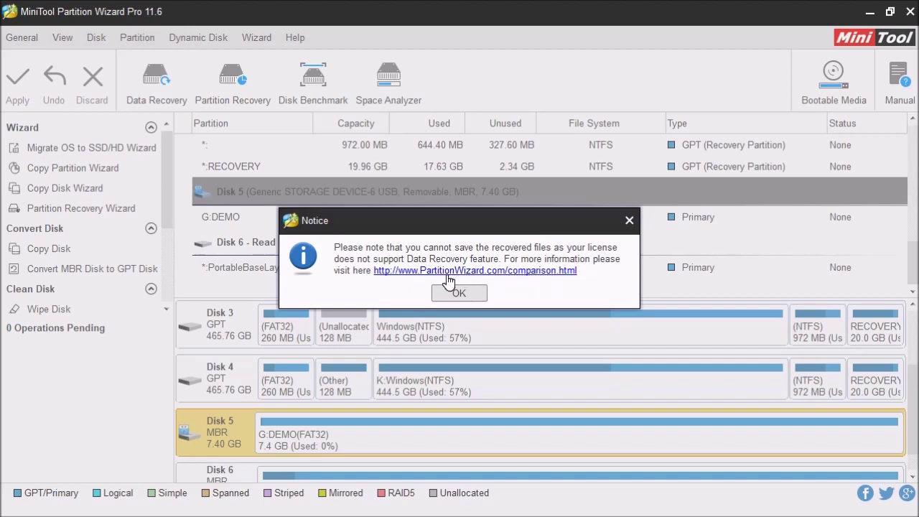
Step: Acknowledge the license notice with OK to reach the Data Recovery drive list
{"action": "left_click", "coordinate": [455, 293]}
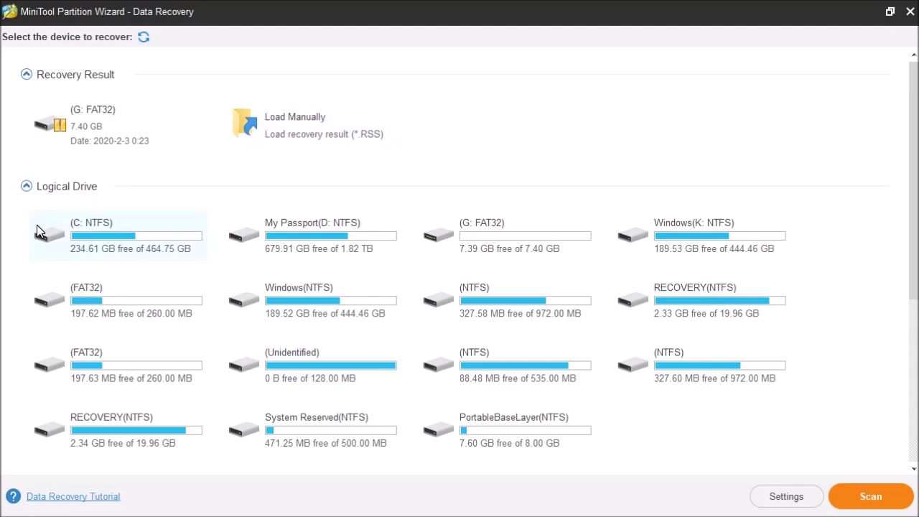
Step: Select the 7.40 GB G: FAT32 drive, then scroll down to the Hard Disk section
{"action": "scroll", "coordinate": [36, 229], "scroll_direction": "down", "scroll_amount": 1}
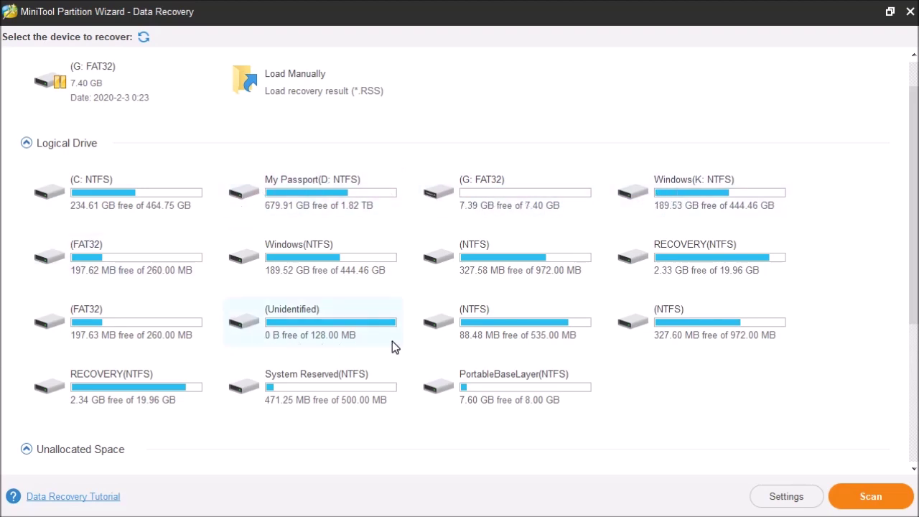
{"action": "left_click", "coordinate": [482, 195]}
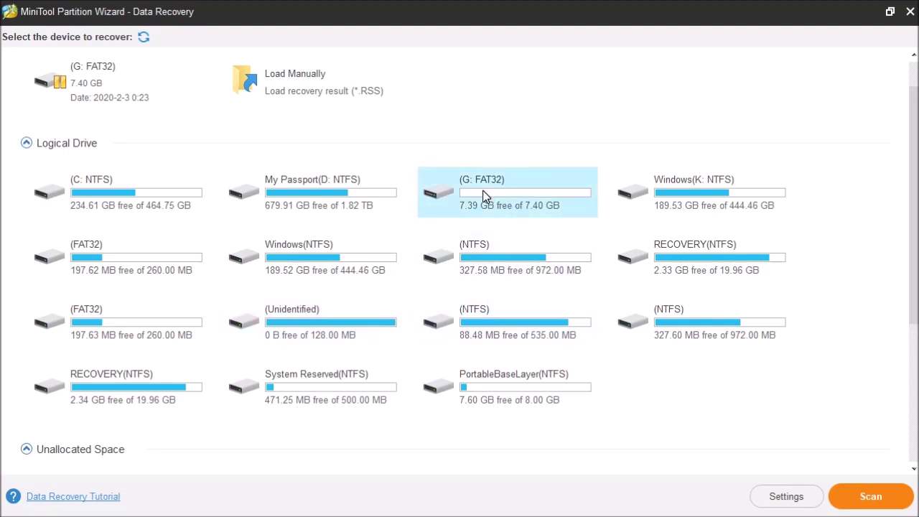
{"action": "scroll", "coordinate": [35, 319], "scroll_direction": "down", "scroll_amount": 3}
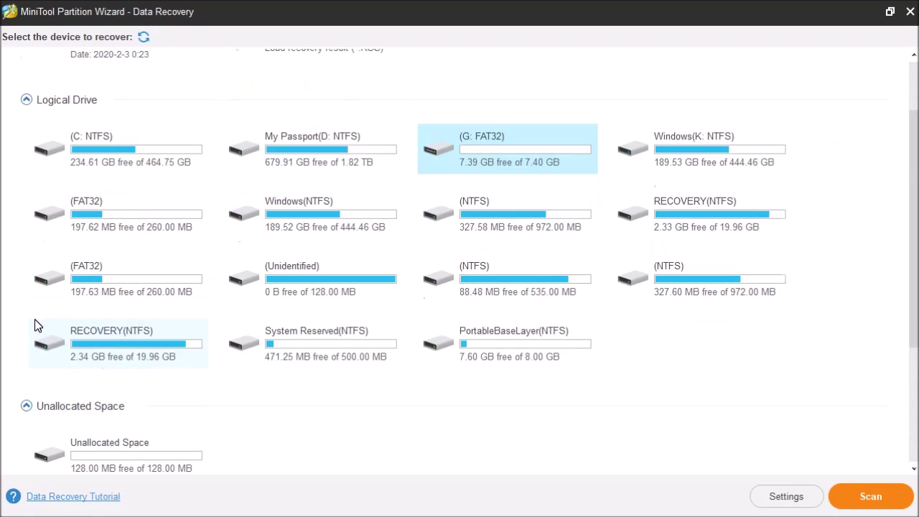
{"action": "scroll", "coordinate": [34, 319], "scroll_direction": "down", "scroll_amount": 1}
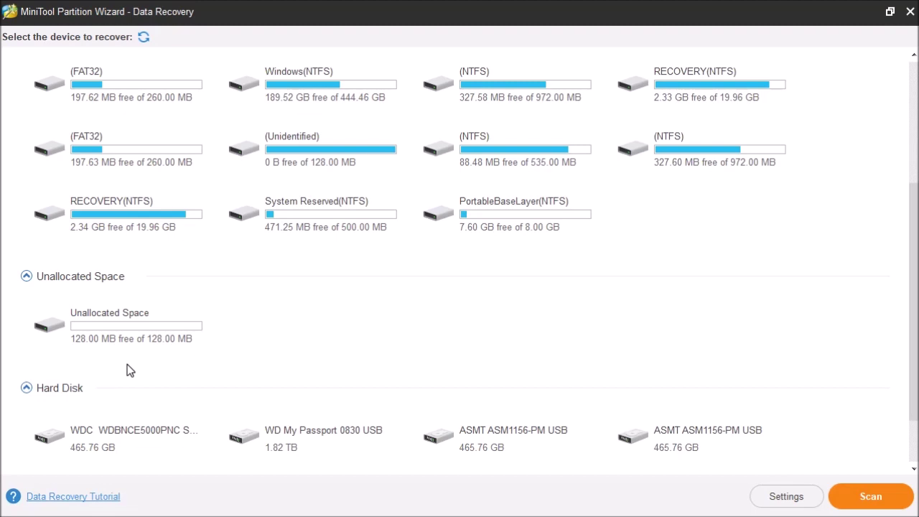
{"action": "scroll", "coordinate": [127, 370], "scroll_direction": "down", "scroll_amount": 1}
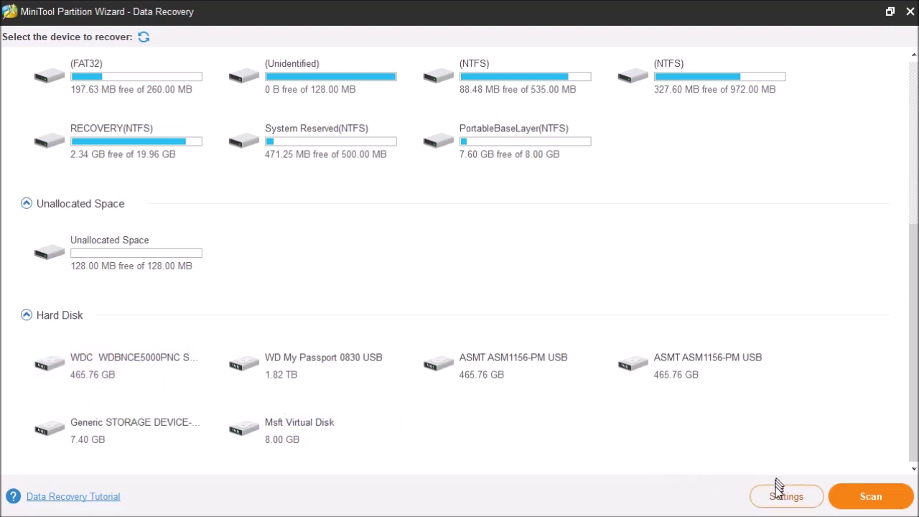
Step: Open Scan Settings and expand then collapse the Archive file-type node
{"action": "left_click", "coordinate": [790, 500]}
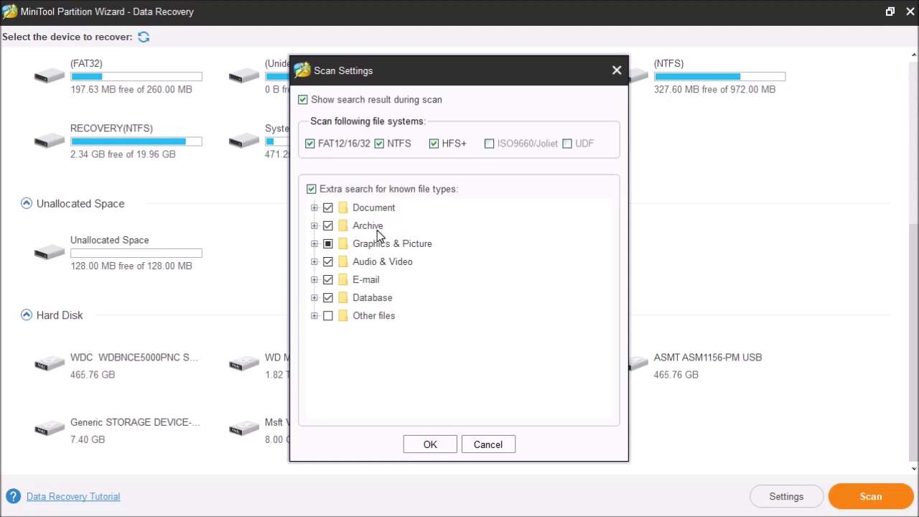
{"action": "left_click", "coordinate": [314, 227]}
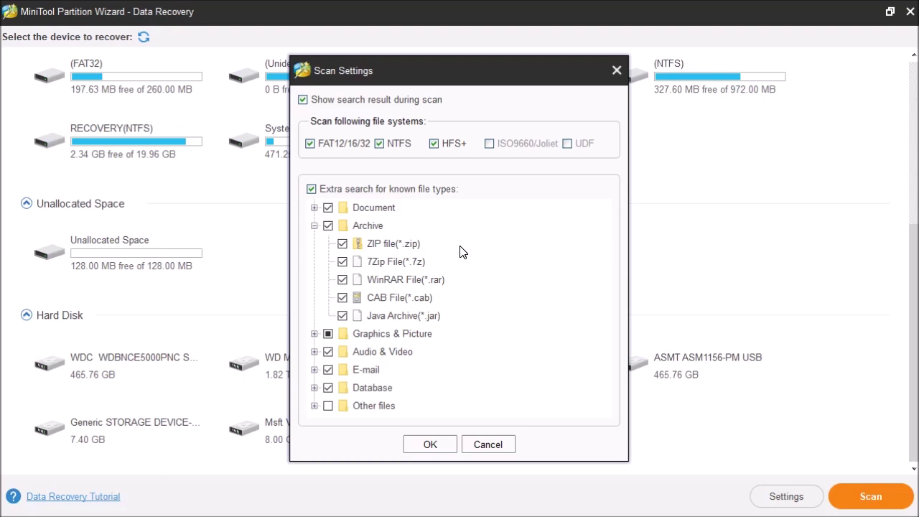
{"action": "left_click", "coordinate": [315, 226]}
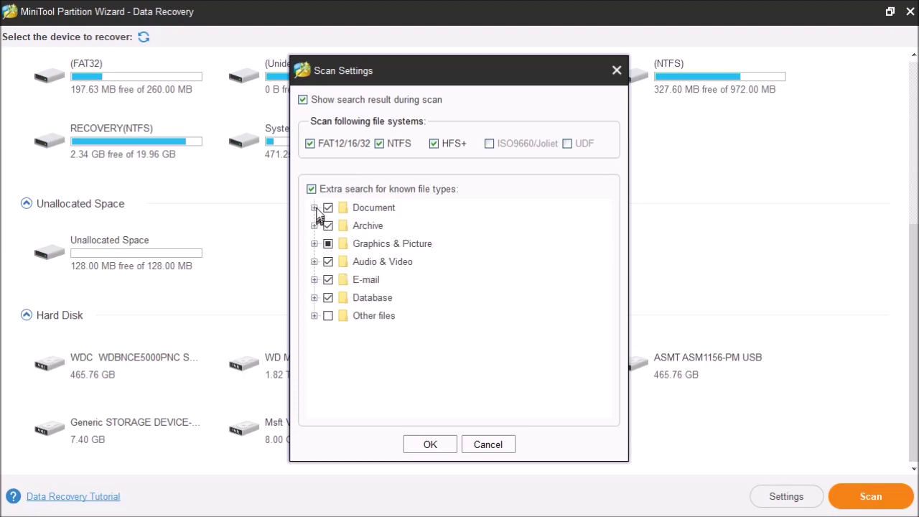
{"action": "left_click", "coordinate": [315, 207]}
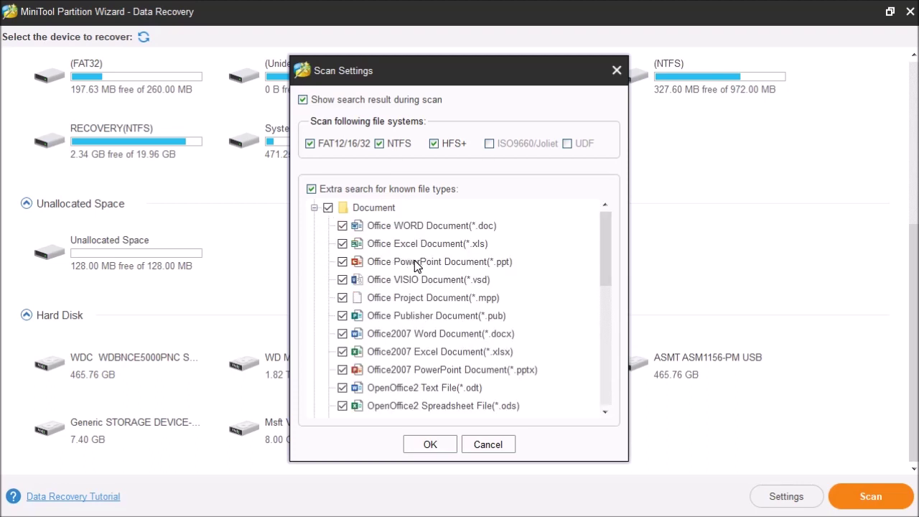
{"action": "scroll", "coordinate": [416, 263], "scroll_direction": "down", "scroll_amount": 6}
{"action": "scroll", "coordinate": [417, 263], "scroll_direction": "up", "scroll_amount": 6}
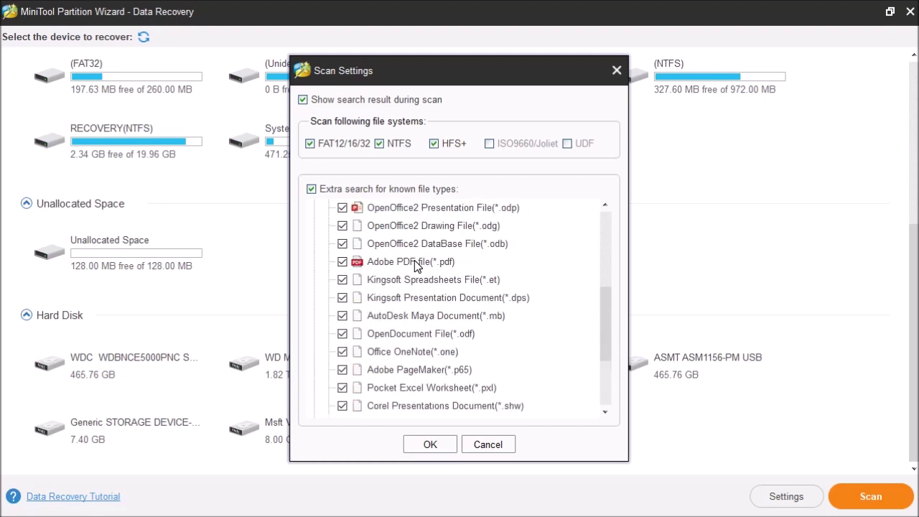
{"action": "left_click", "coordinate": [314, 207]}
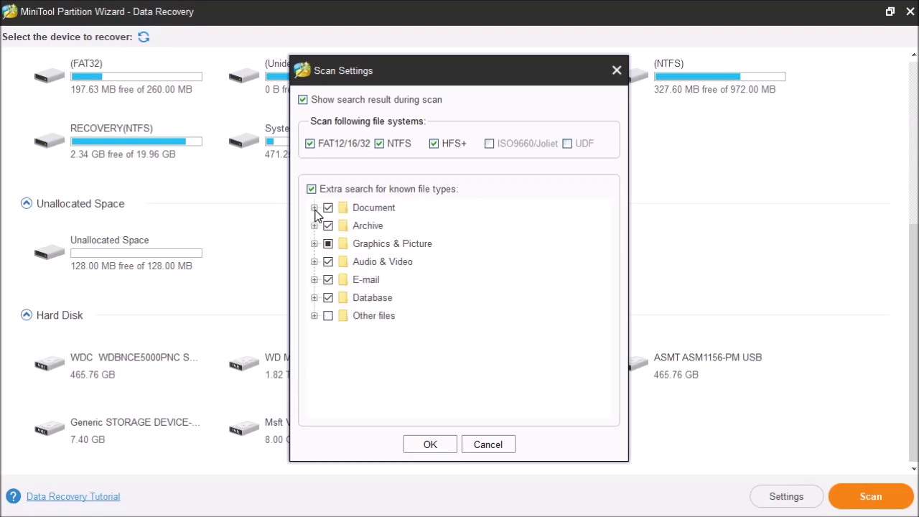
{"action": "left_click", "coordinate": [314, 244]}
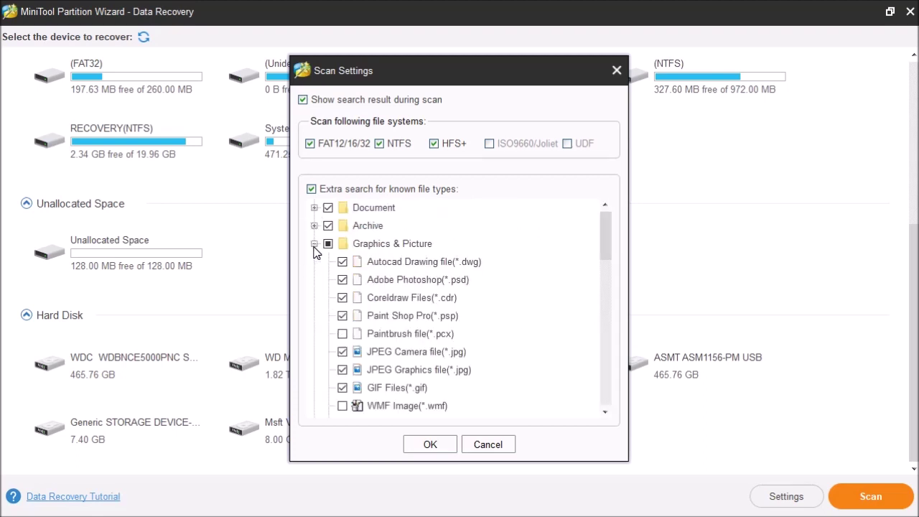
{"action": "scroll", "coordinate": [507, 341], "scroll_direction": "down", "scroll_amount": 3}
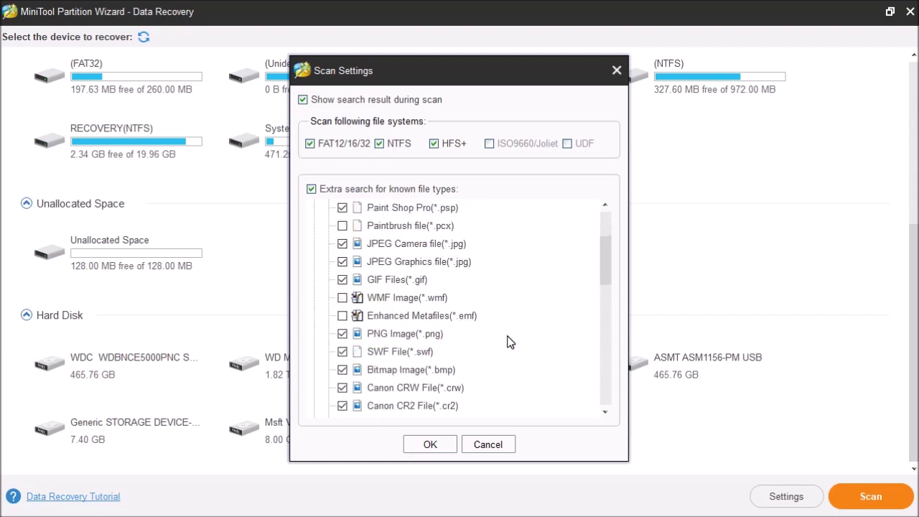
{"action": "scroll", "coordinate": [377, 312], "scroll_direction": "up", "scroll_amount": 3}
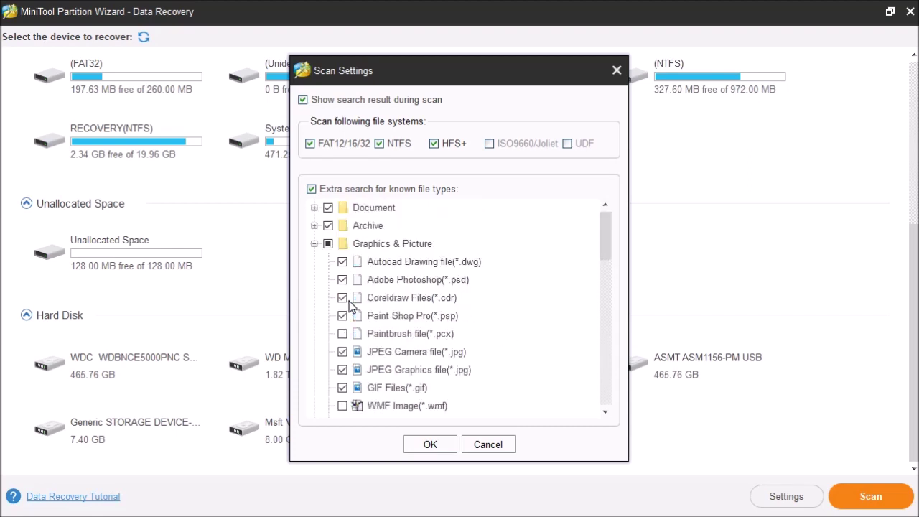
{"action": "left_click", "coordinate": [313, 243]}
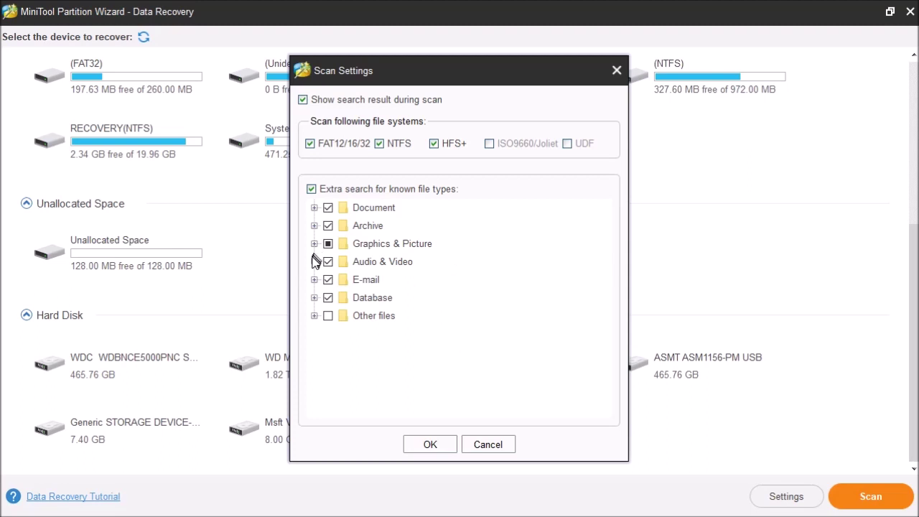
{"action": "left_click", "coordinate": [313, 261]}
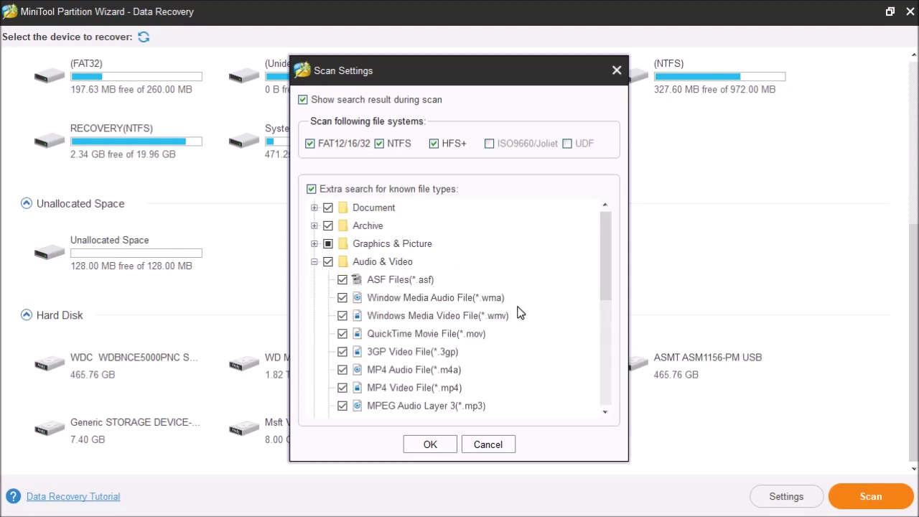
{"action": "scroll", "coordinate": [524, 341], "scroll_direction": "down", "scroll_amount": 2}
{"action": "scroll", "coordinate": [524, 341], "scroll_direction": "up", "scroll_amount": 2}
{"action": "left_click", "coordinate": [314, 262]}
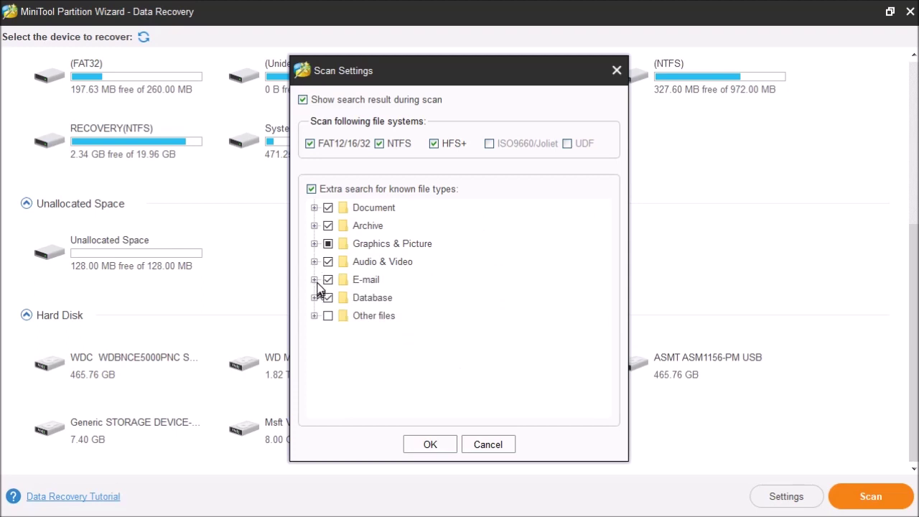
{"action": "left_click", "coordinate": [314, 280]}
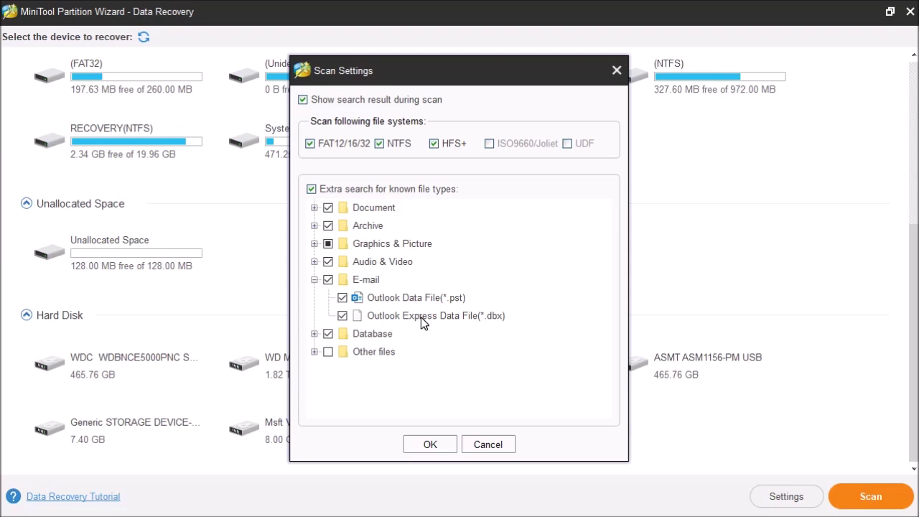
{"action": "left_click", "coordinate": [313, 279]}
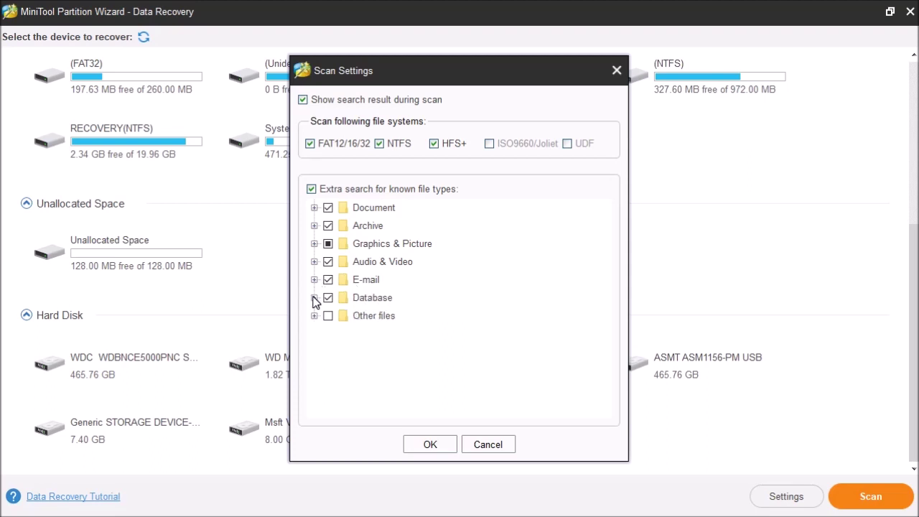
Step: Expand and collapse the Database and Other files file-type nodes
{"action": "left_click", "coordinate": [314, 298]}
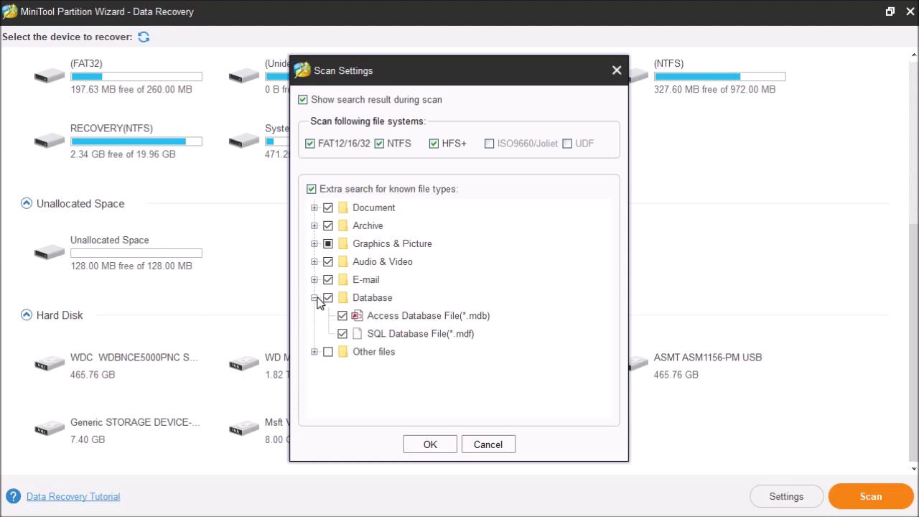
{"action": "left_click", "coordinate": [315, 297]}
{"action": "left_click", "coordinate": [313, 315]}
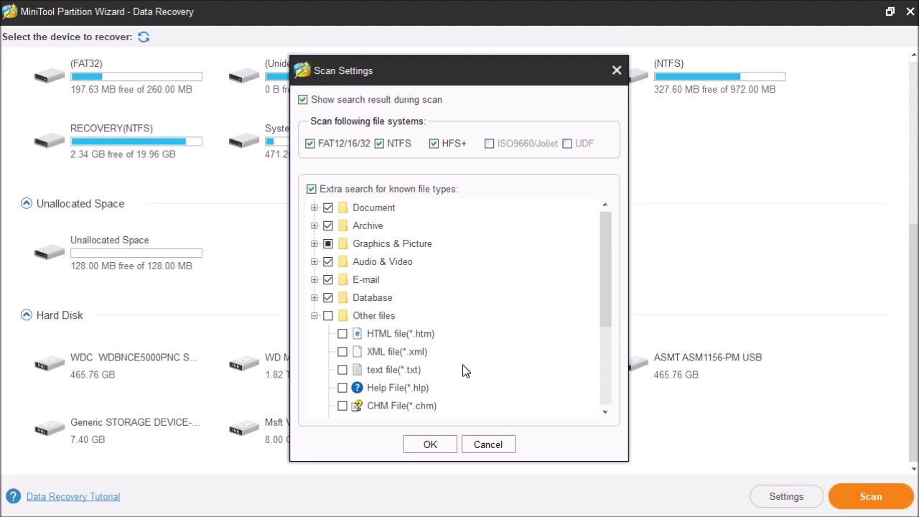
{"action": "left_click", "coordinate": [314, 316]}
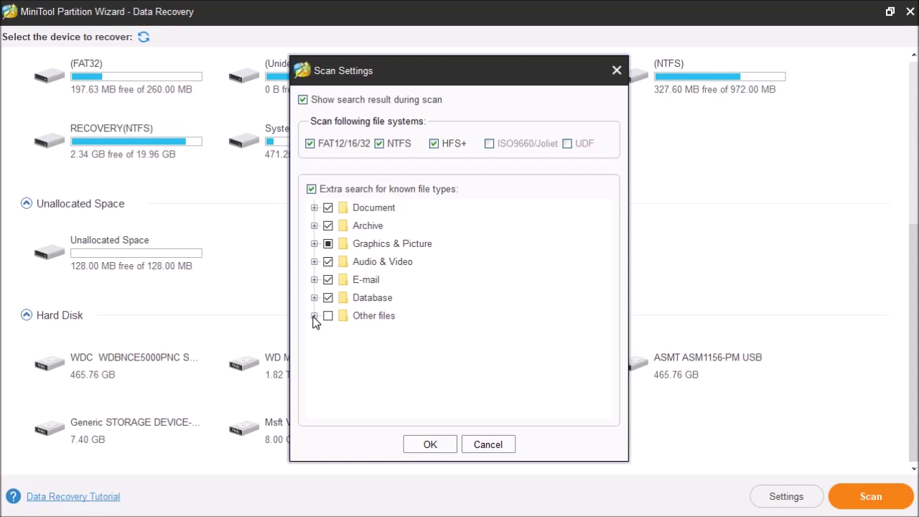
Step: Untick FAT12/16/32, NTFS and HFS+ under the file systems to scan
{"action": "left_click", "coordinate": [310, 143]}
{"action": "left_click", "coordinate": [380, 145]}
{"action": "left_click", "coordinate": [434, 144]}
Step: Re-tick FAT12/16/32 only, confirm, and scan the 7.40 GB Generic STORAGE DEVICE
{"action": "left_click", "coordinate": [309, 144]}
{"action": "left_click", "coordinate": [431, 441]}
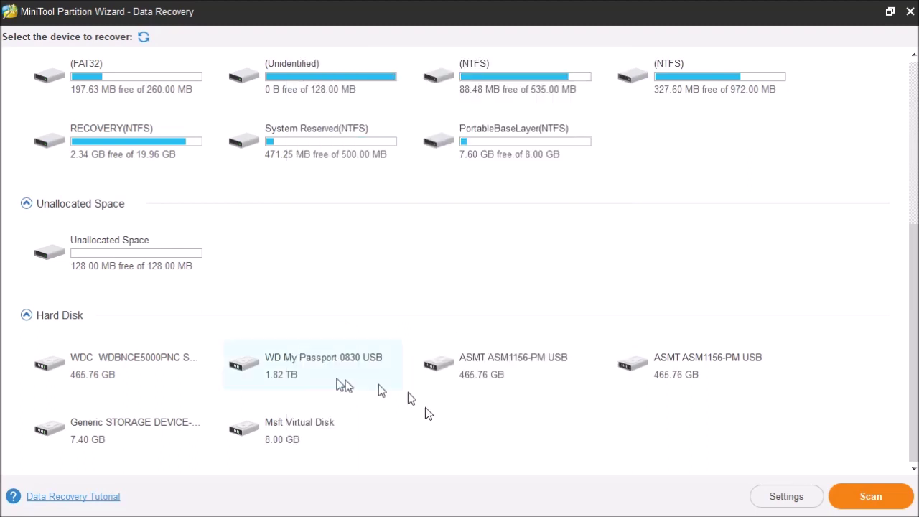
{"action": "left_click", "coordinate": [103, 433]}
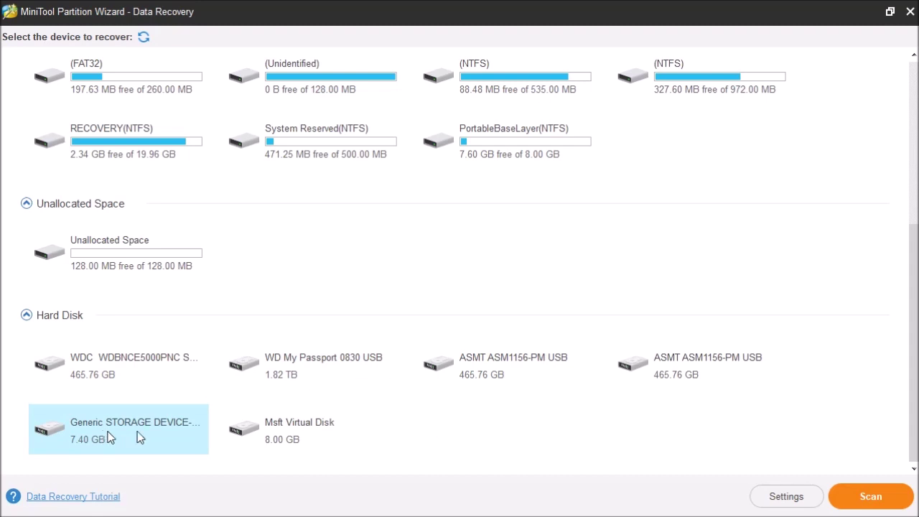
{"action": "left_click", "coordinate": [865, 499]}
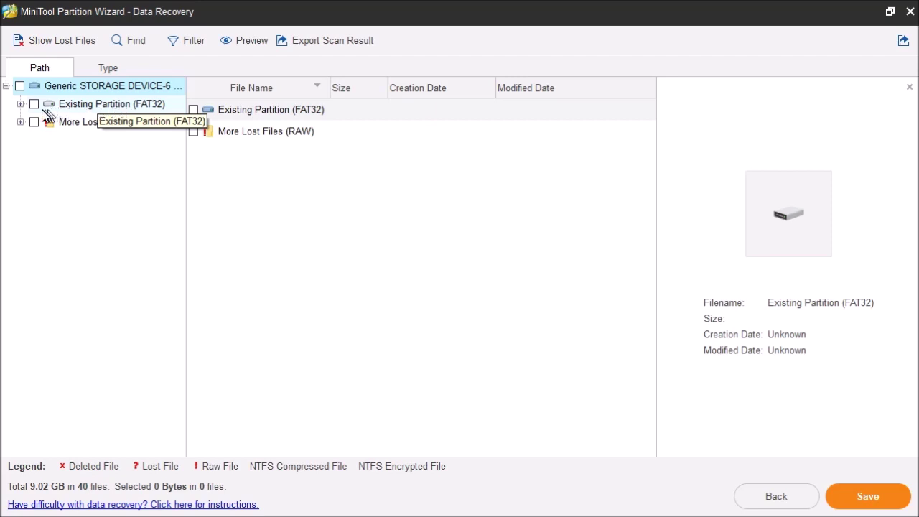
Step: Expand Existing Partition (FAT32) and More Lost Files (RAW), then open the ASF Files folder
{"action": "left_click", "coordinate": [20, 104]}
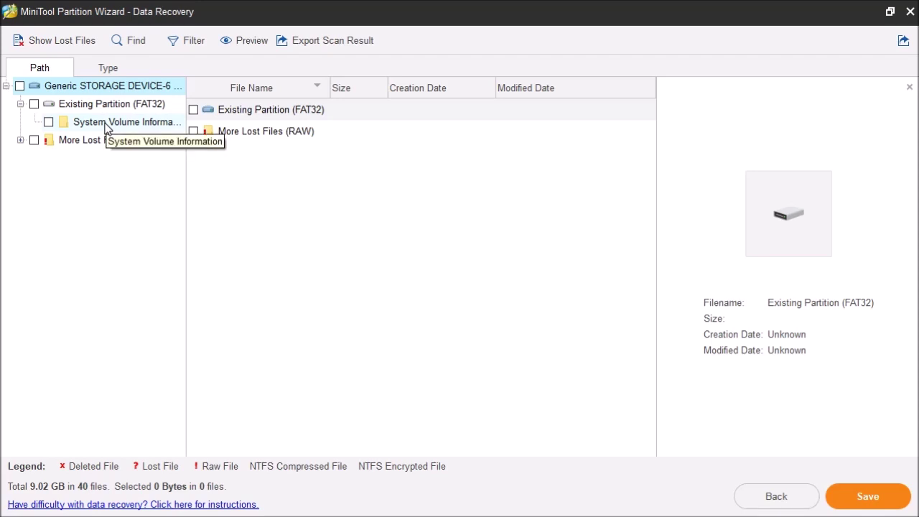
{"action": "left_click", "coordinate": [20, 140]}
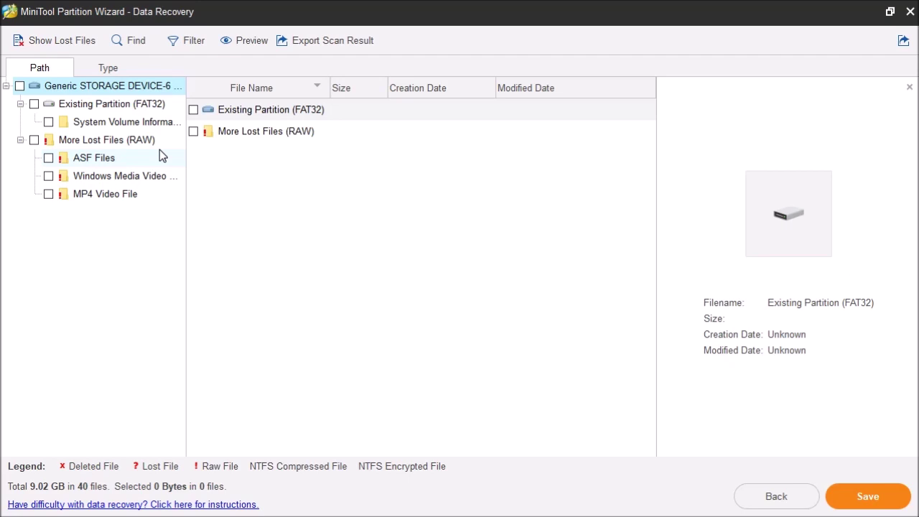
{"action": "left_click", "coordinate": [107, 163]}
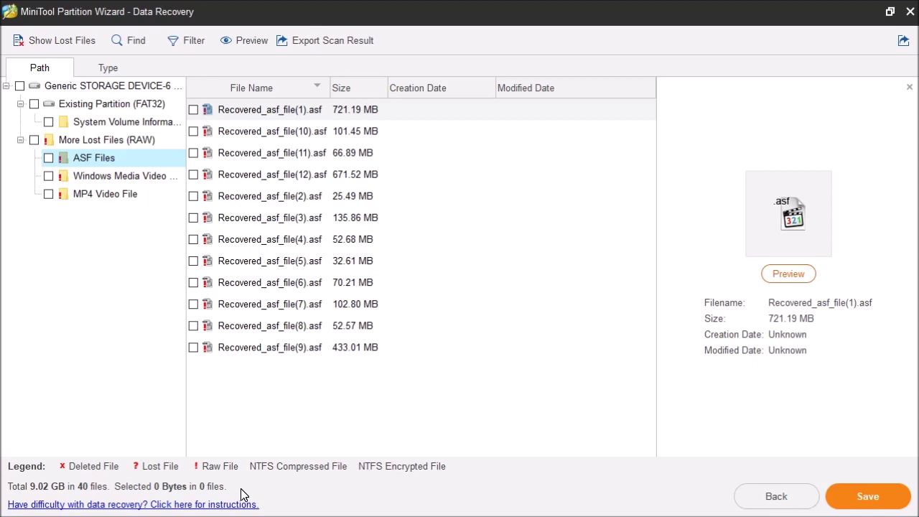
Step: Open the Windows Media Video File folder to list its twelve .wmv files
{"action": "left_click", "coordinate": [112, 180]}
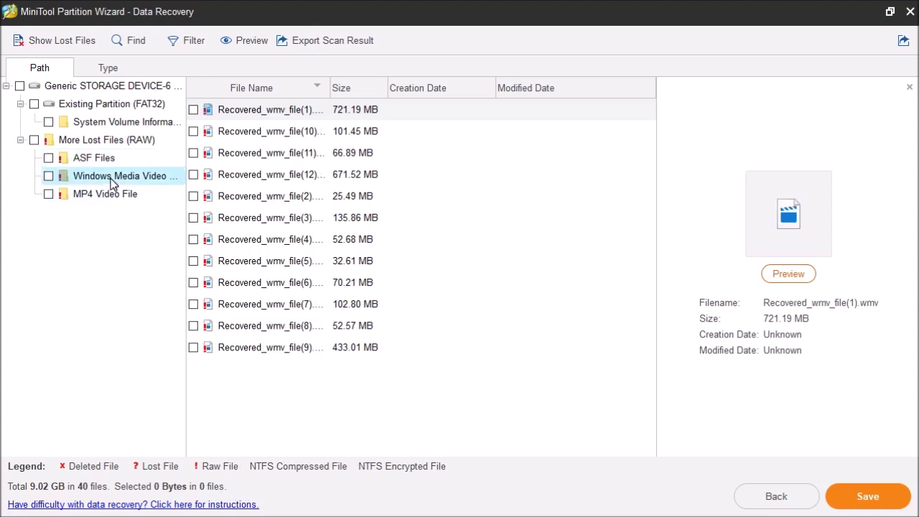
Step: View the MP4 Video File folder, then regroup results by Type and expand Audio & Video
{"action": "left_click", "coordinate": [113, 197]}
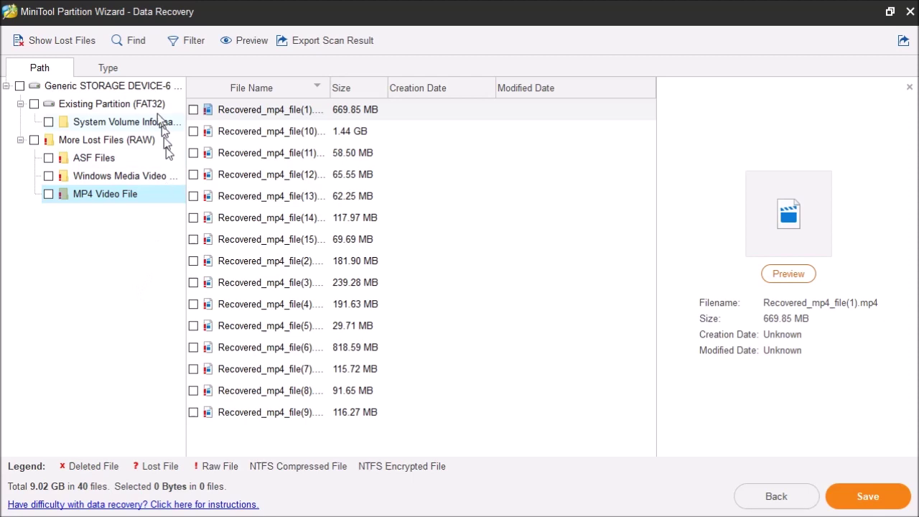
{"action": "left_click", "coordinate": [108, 68]}
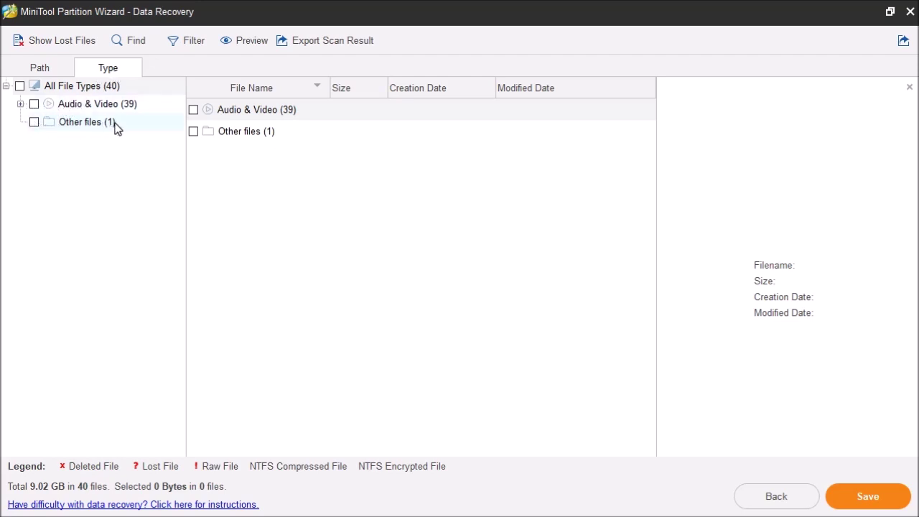
{"action": "left_click", "coordinate": [20, 104]}
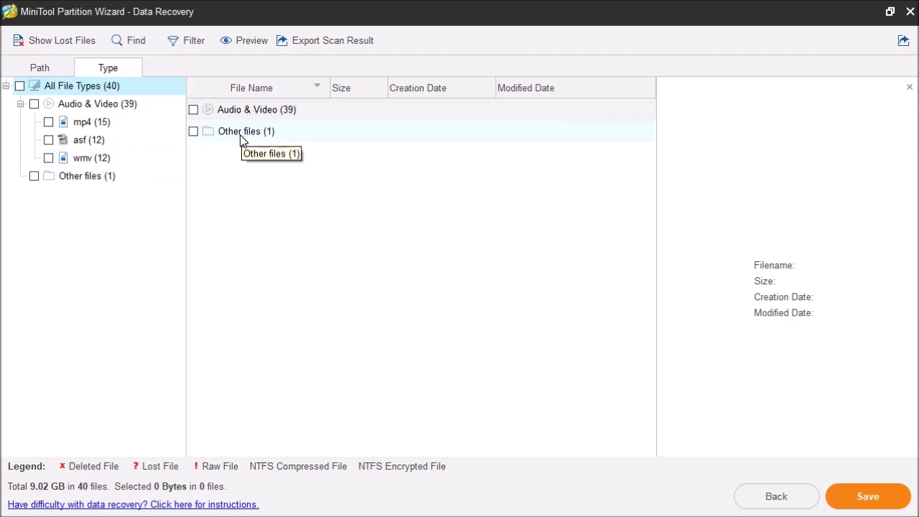
Step: Browse the Audio & Video and mp4 entries, view Other files, then open the Lost Files tab
{"action": "double_click", "coordinate": [253, 113]}
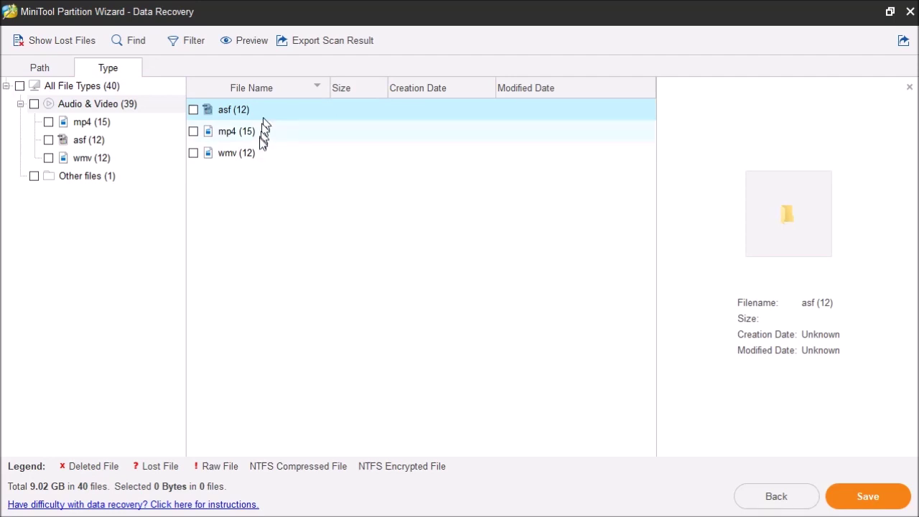
{"action": "double_click", "coordinate": [237, 133]}
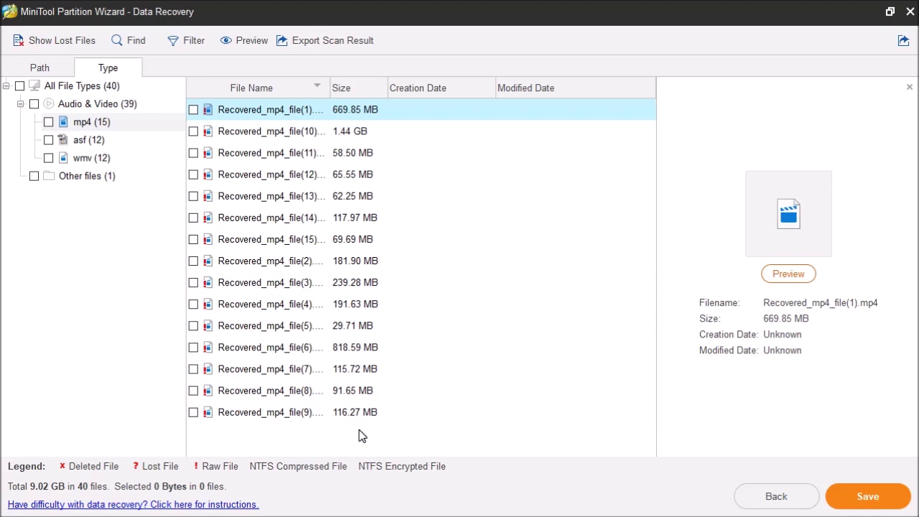
{"action": "left_click", "coordinate": [81, 180]}
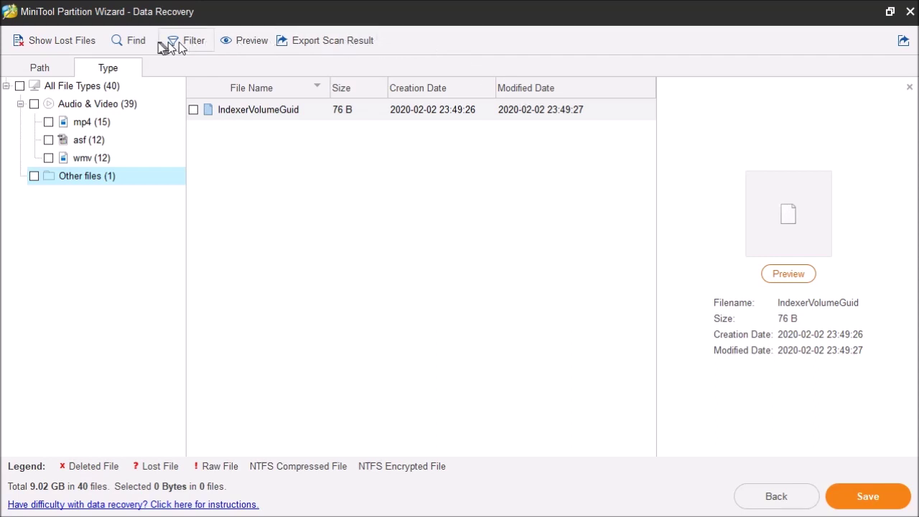
{"action": "left_click", "coordinate": [61, 44]}
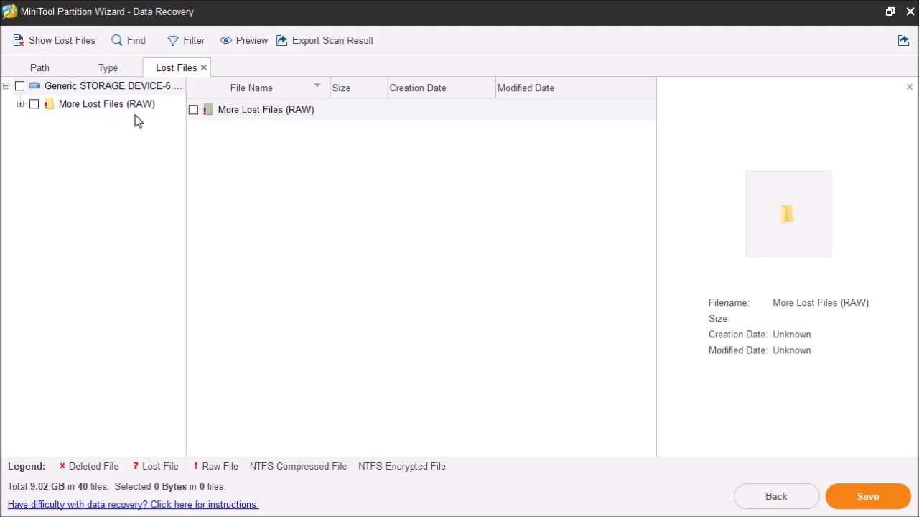
Step: Expand More Lost Files (RAW) to reveal its ASF, Windows Media Video and MP4 groups, and start a file-name search
{"action": "left_click", "coordinate": [21, 105]}
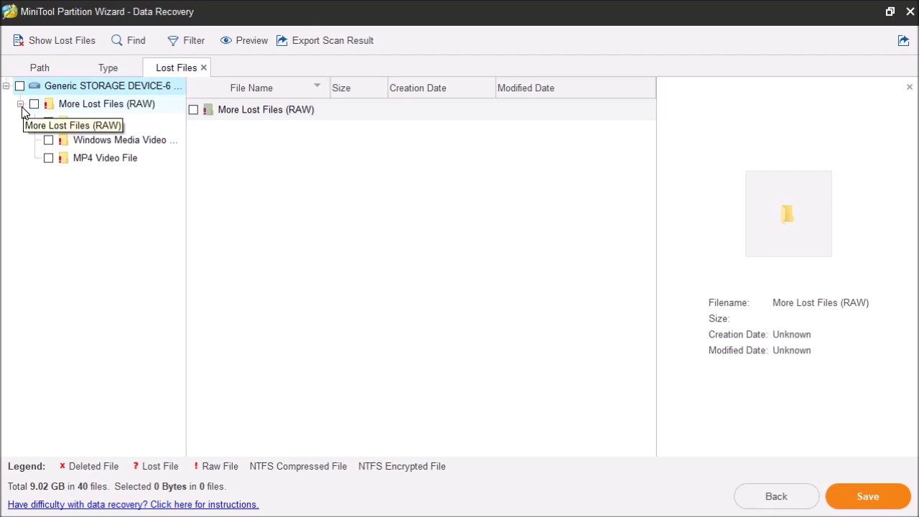
{"action": "left_click", "coordinate": [137, 45]}
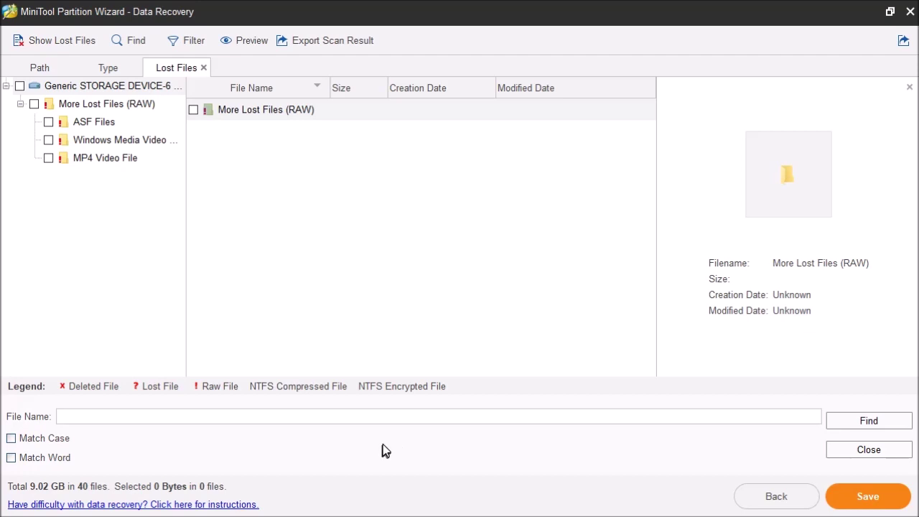
Step: Apply an advanced filter keeping All Files (*.*) and Creation date, then begin exporting the scan result
{"action": "left_click", "coordinate": [192, 44]}
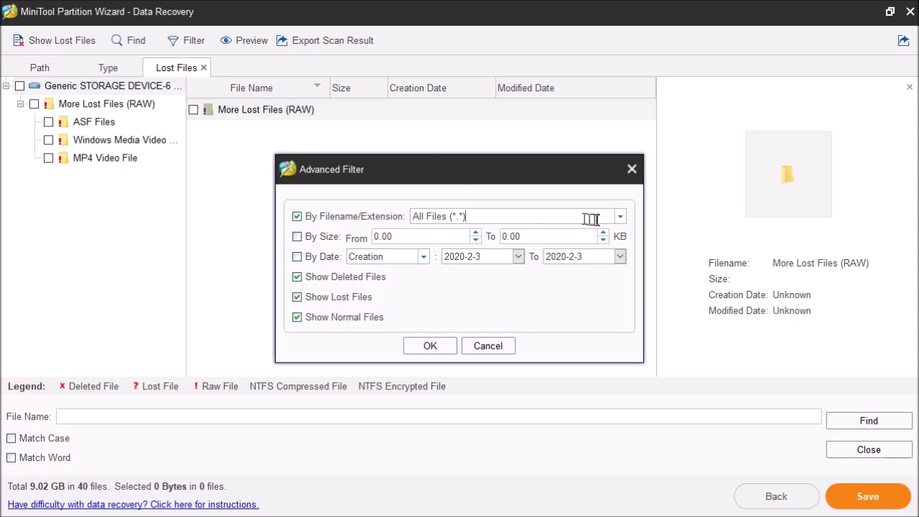
{"action": "left_click", "coordinate": [621, 218]}
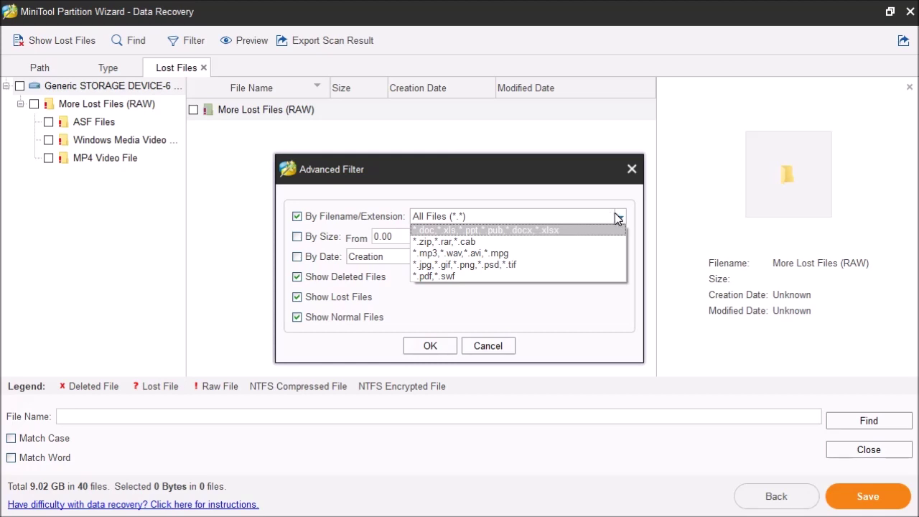
{"action": "left_click", "coordinate": [618, 217]}
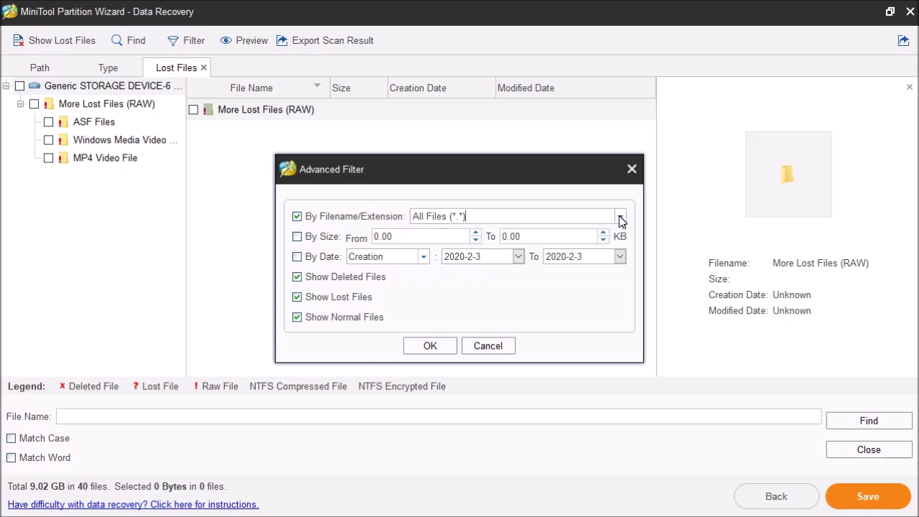
{"action": "left_click", "coordinate": [418, 259]}
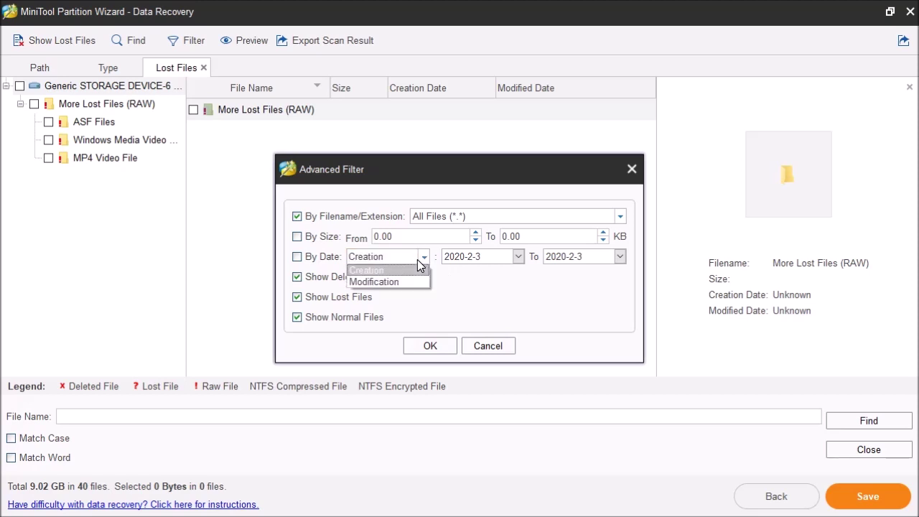
{"action": "left_click", "coordinate": [475, 293]}
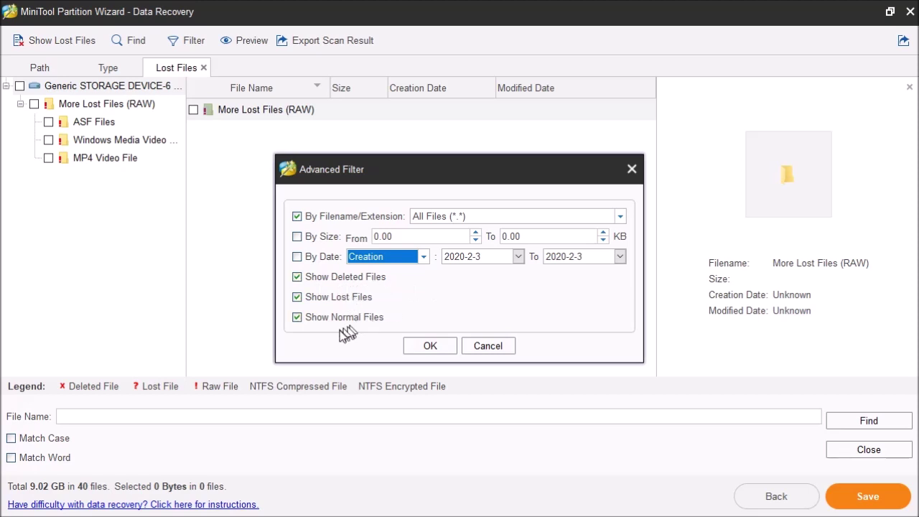
{"action": "key", "text": "Return"}
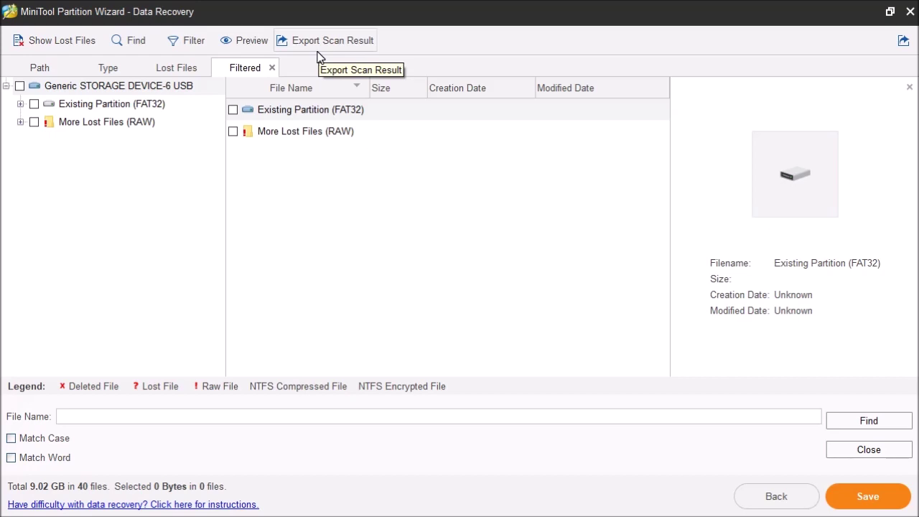
{"action": "left_click", "coordinate": [317, 52]}
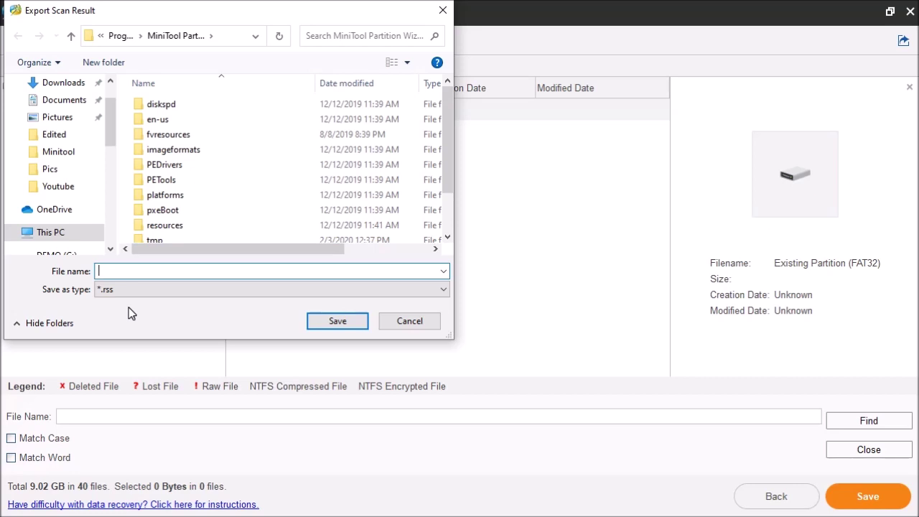
{"action": "left_click", "coordinate": [409, 323]}
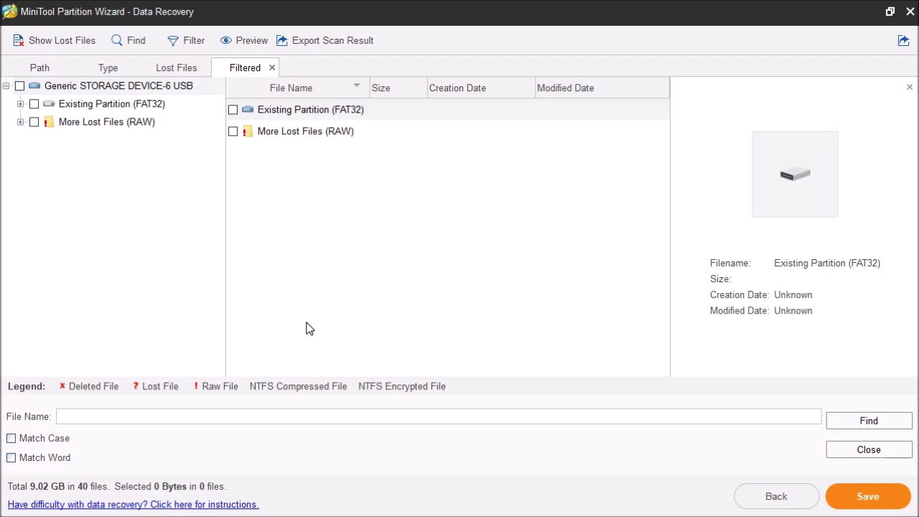
Step: List the twelve recovered ASF files under More Lost Files (RAW) and select Recovered_asf_file(9).asf (433.01 MB)
{"action": "left_click", "coordinate": [20, 122]}
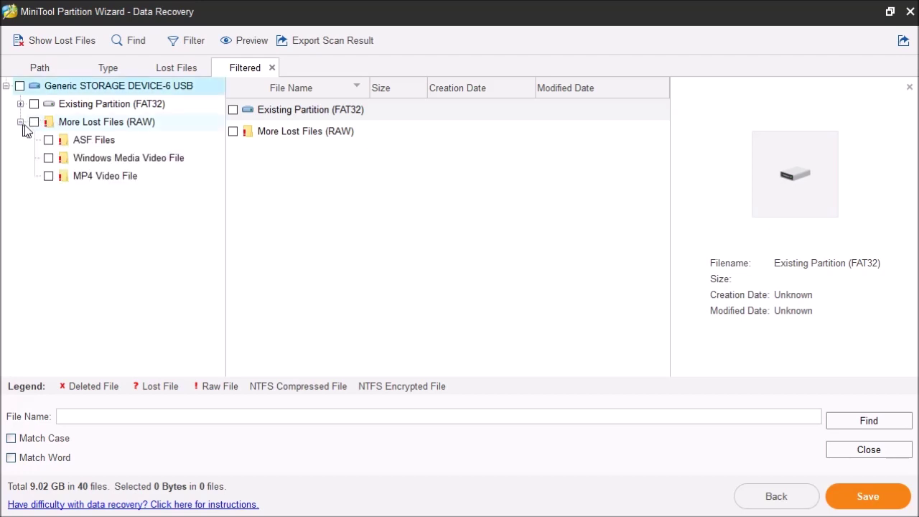
{"action": "left_click", "coordinate": [91, 142]}
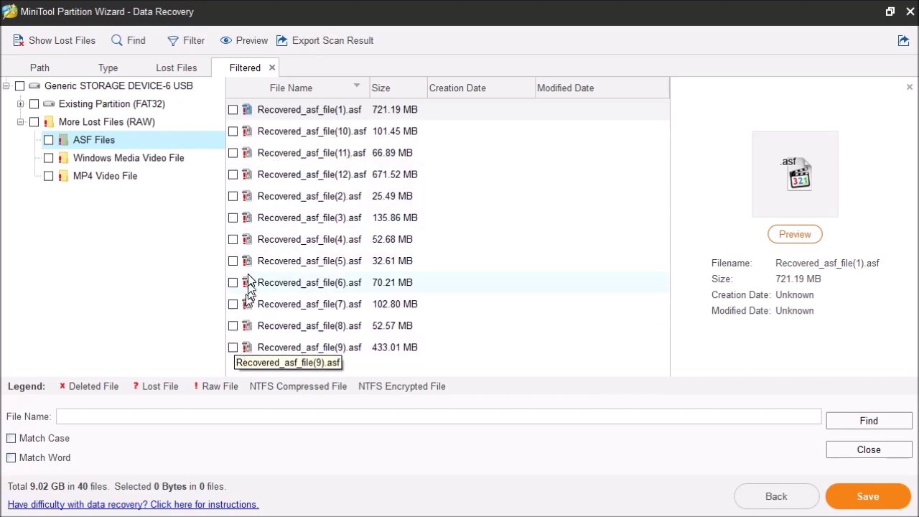
{"action": "left_click", "coordinate": [262, 346]}
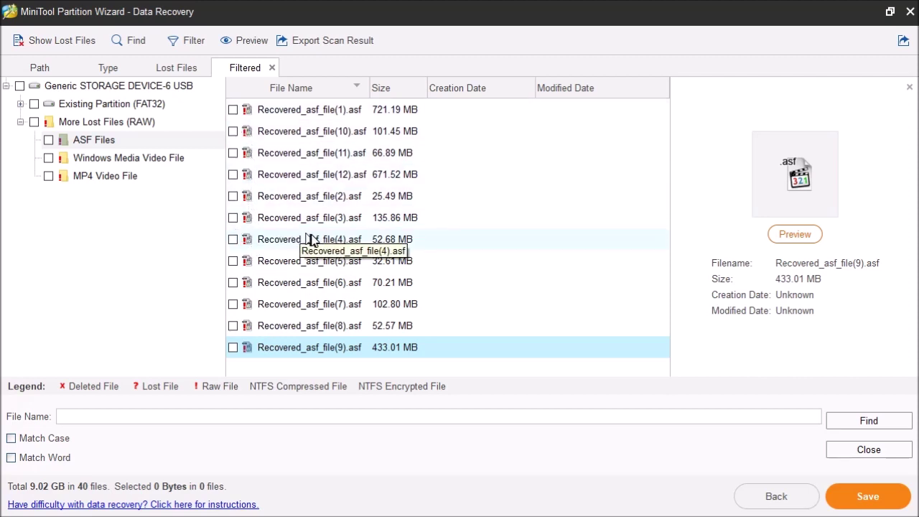
{"action": "left_click", "coordinate": [184, 280]}
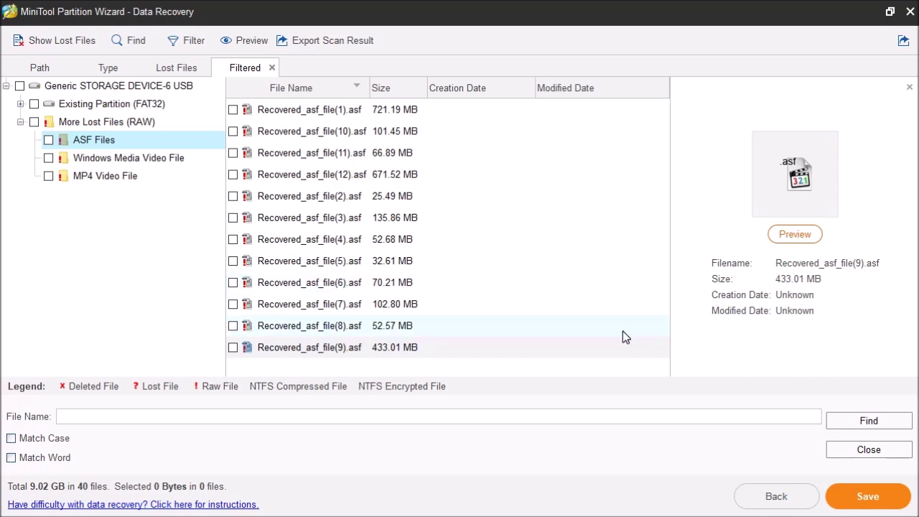
{"action": "left_click", "coordinate": [235, 353]}
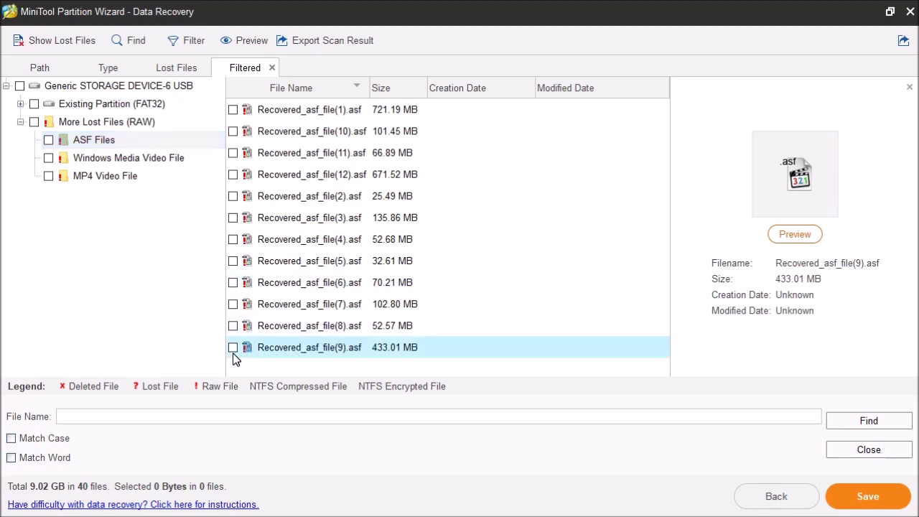
Step: Mark all twelve ASF files (2.41 GB) for recovery and attempt to save them
{"action": "left_click", "coordinate": [233, 348]}
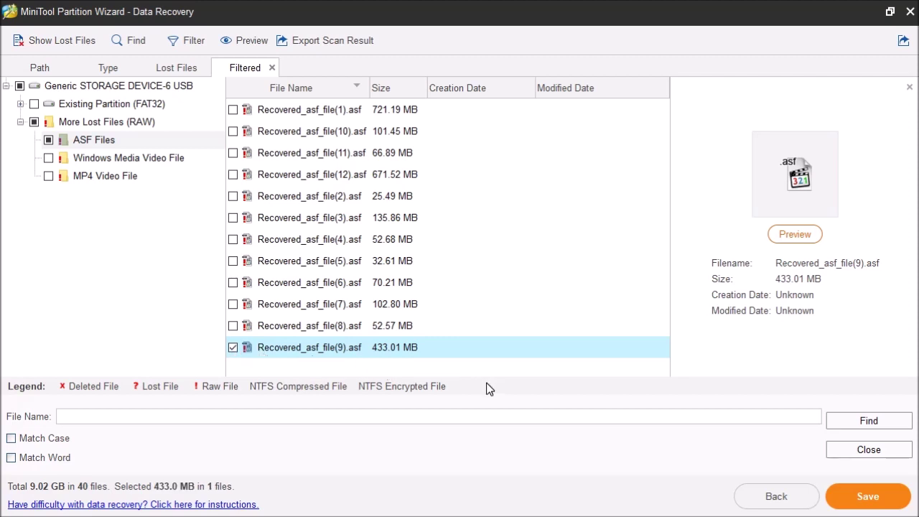
{"action": "left_click", "coordinate": [48, 142]}
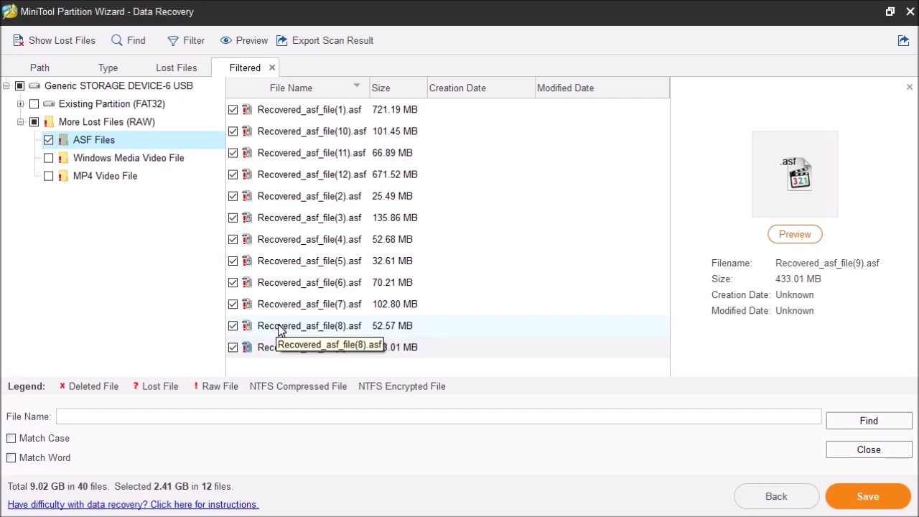
{"action": "left_click", "coordinate": [864, 501]}
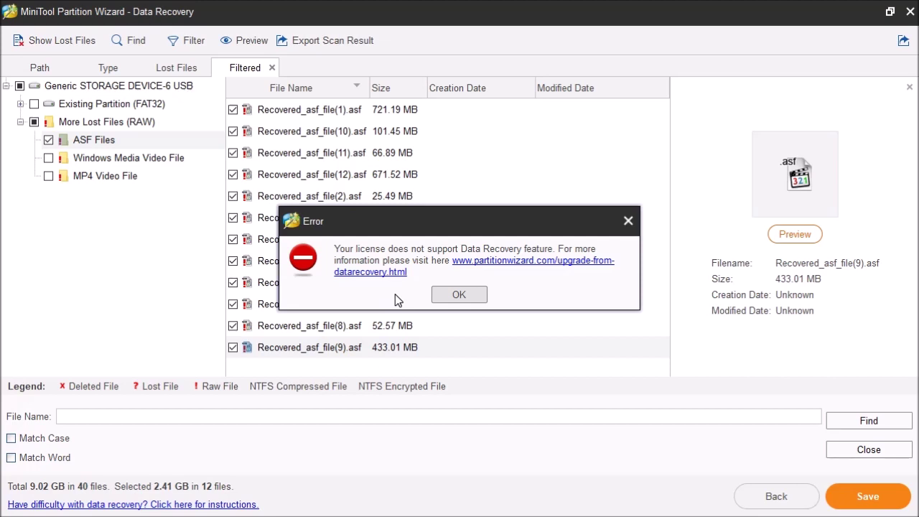
Step: Acknowledge the error that the license does not include Data Recovery
{"action": "key", "text": "Return"}
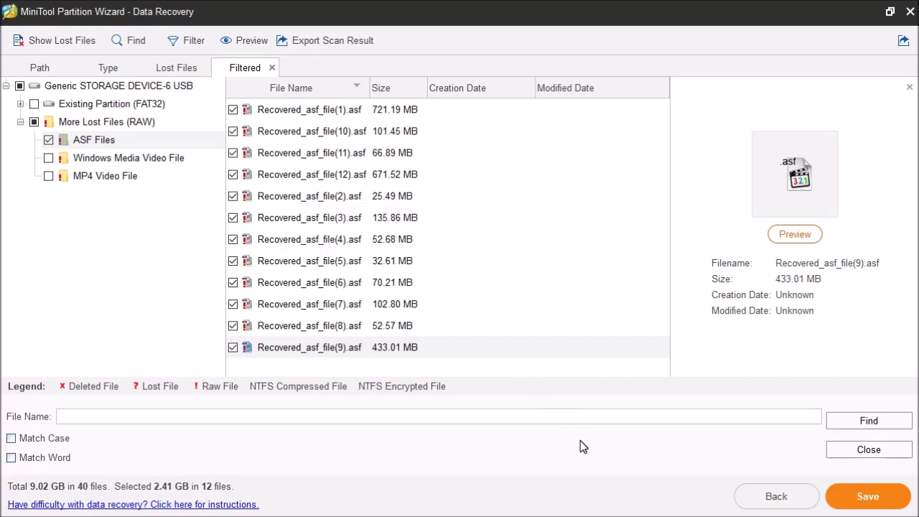